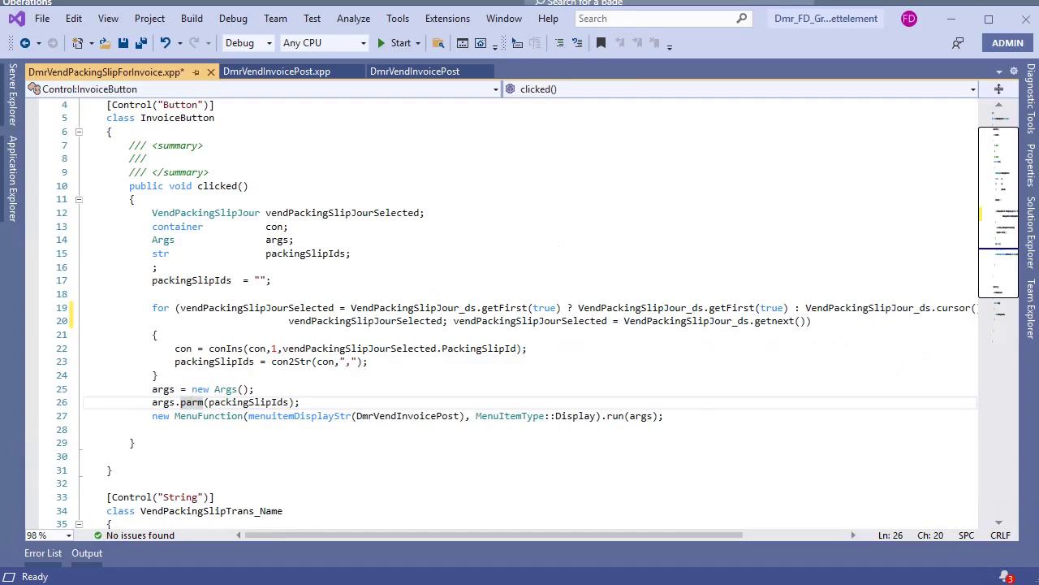
# Highlight the clicked() method body and its loop over selected packing slip journals
pyautogui.click(272, 280)
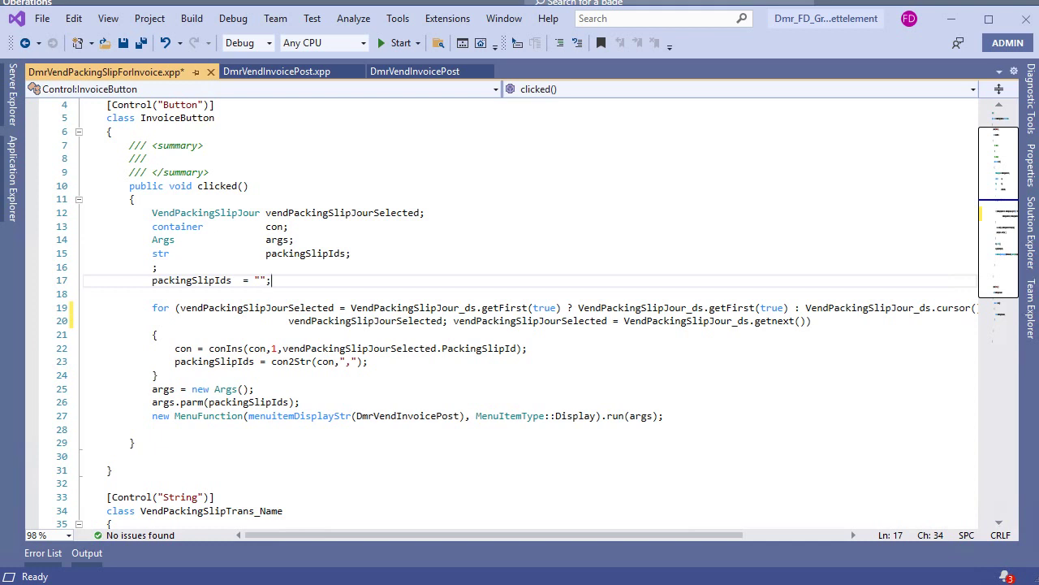
pyautogui.moveTo(150, 213); pyautogui.dragTo(209, 402)
pyautogui.click(369, 361)
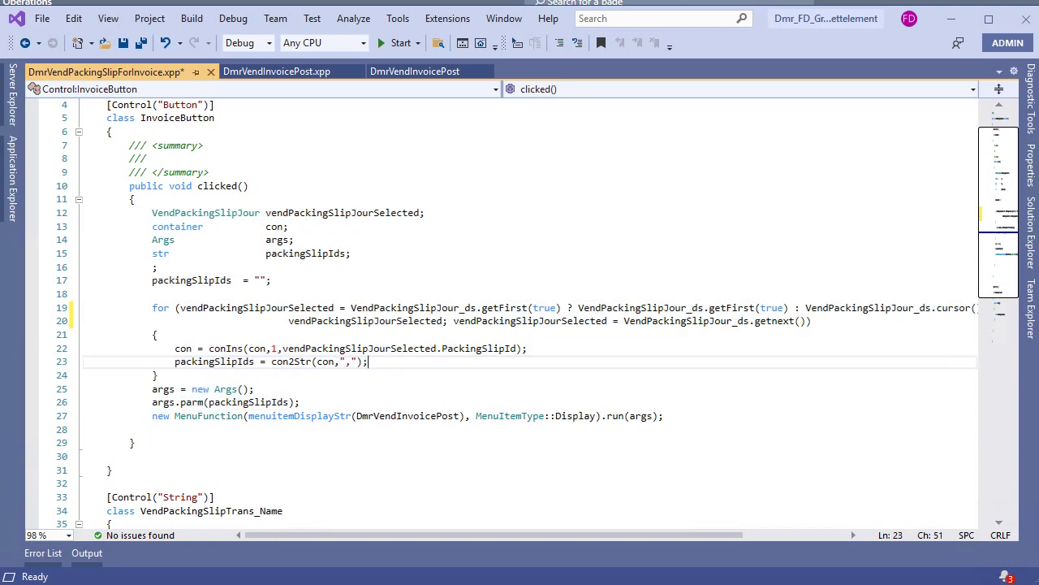
pyautogui.moveTo(149, 308); pyautogui.dragTo(158, 335)
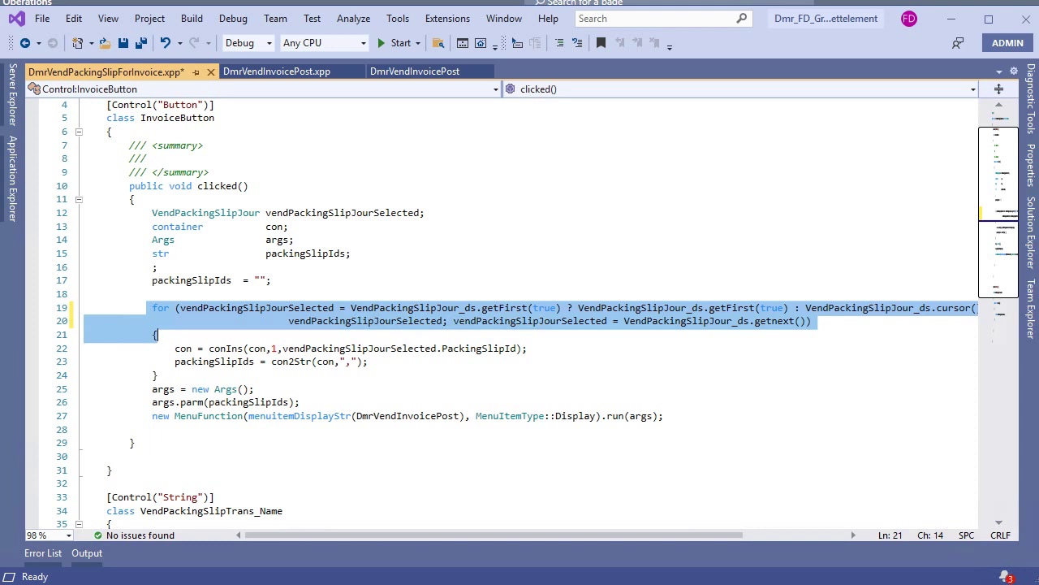
pyautogui.click(278, 307)
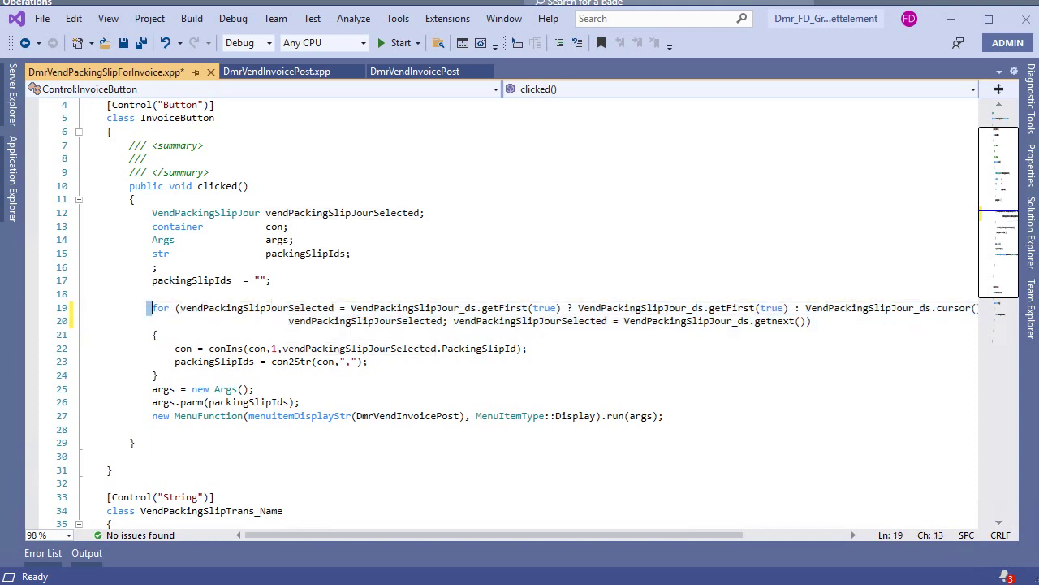
pyautogui.moveTo(152, 307); pyautogui.dragTo(156, 335)
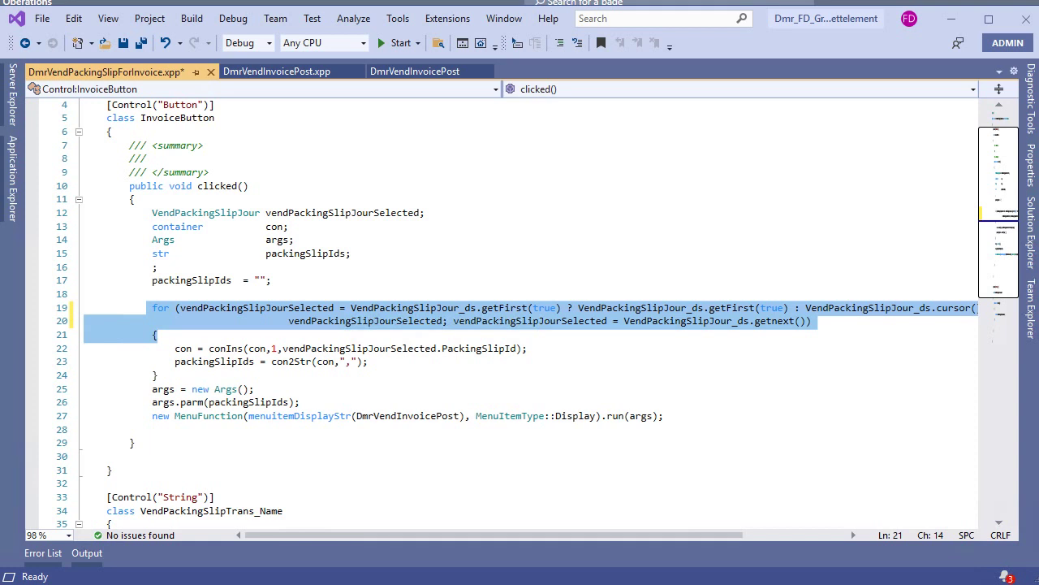
pyautogui.press('Escape')
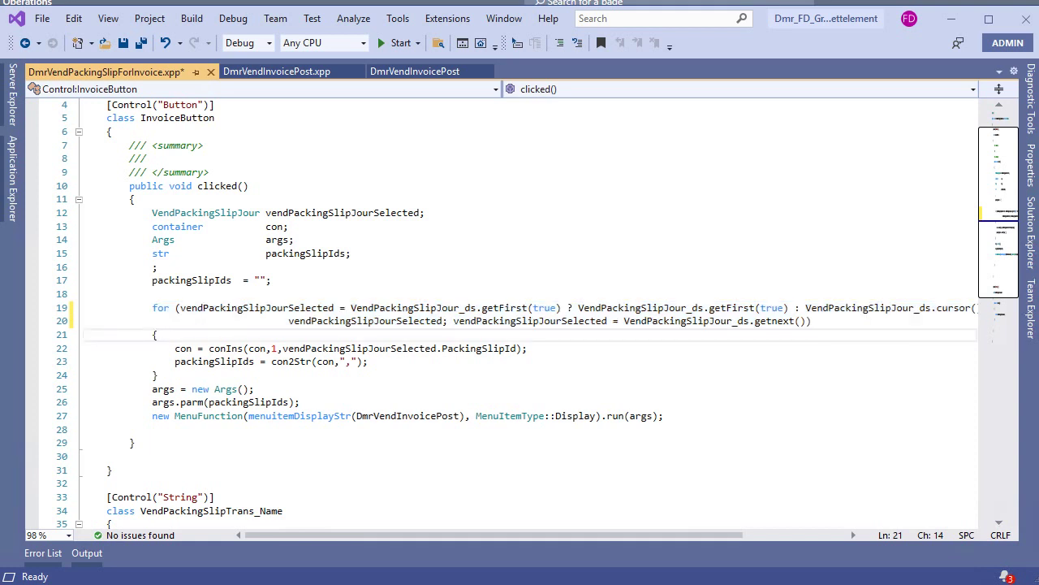
pyautogui.moveTo(146, 306); pyautogui.dragTo(158, 334)
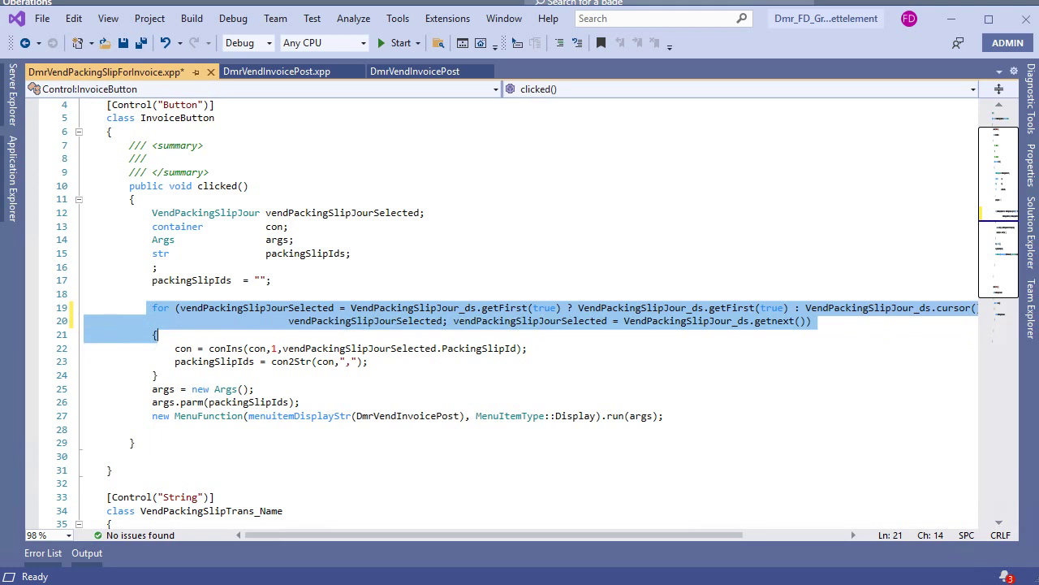
# Trace packingSlipIds into the new Args, then show DmrVendInvoicePost.xpp's init() code
pyautogui.click(227, 307)
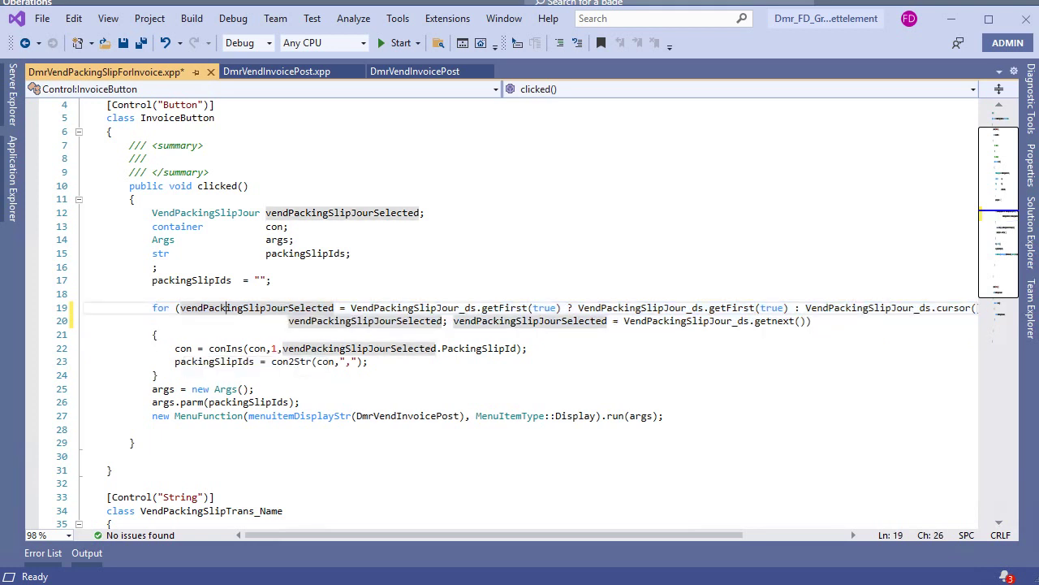
pyautogui.click(177, 361)
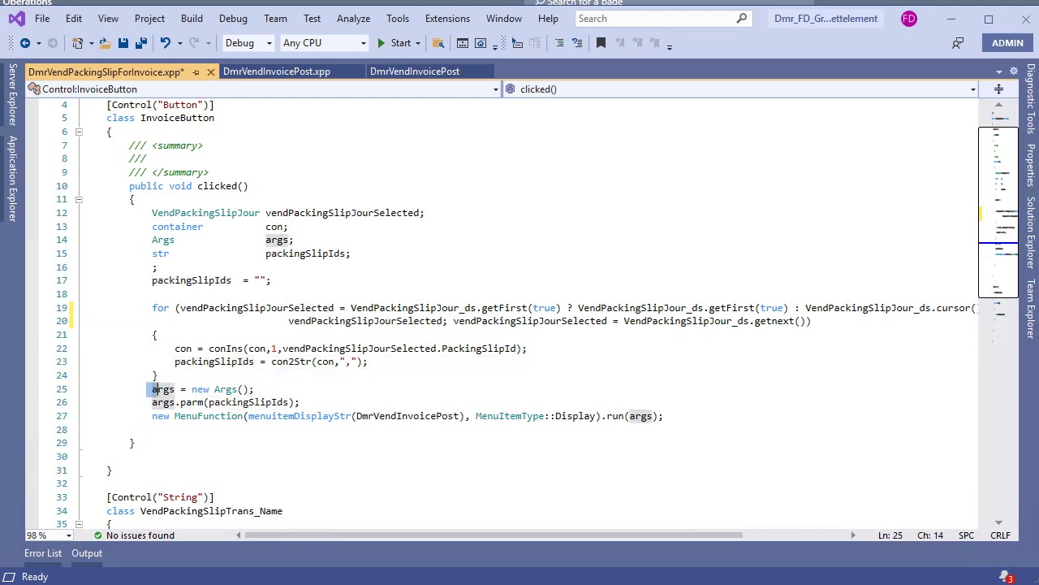
pyautogui.moveTo(152, 389); pyautogui.dragTo(252, 389)
pyautogui.click(142, 402)
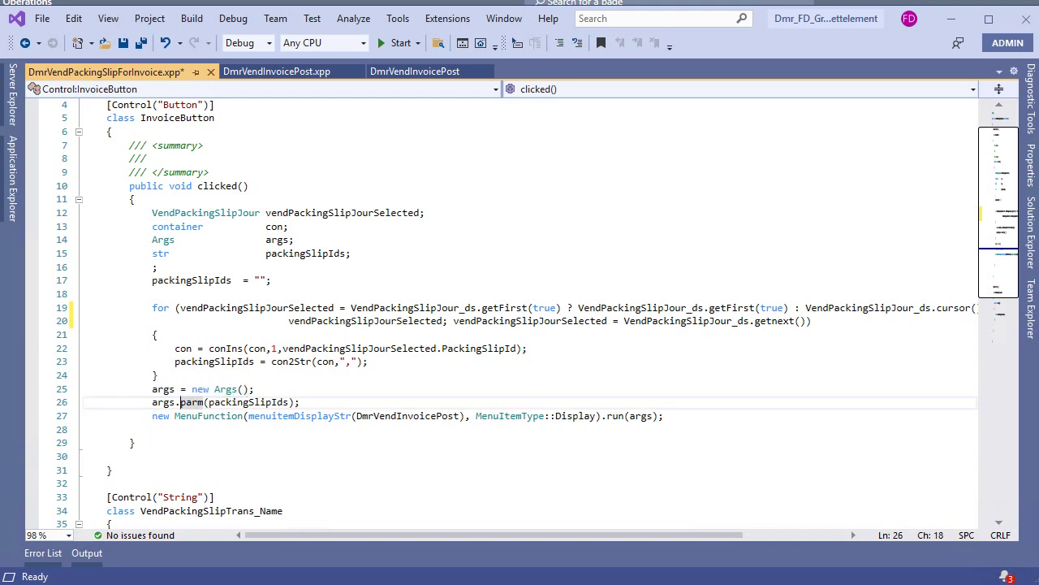
pyautogui.moveTo(299, 402); pyautogui.dragTo(152, 402)
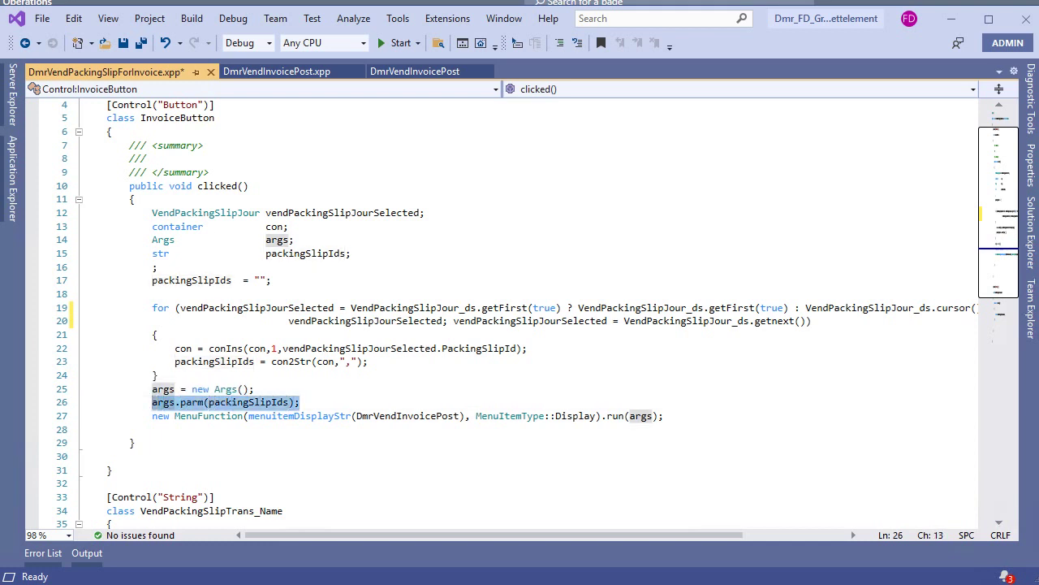
pyautogui.click(203, 415)
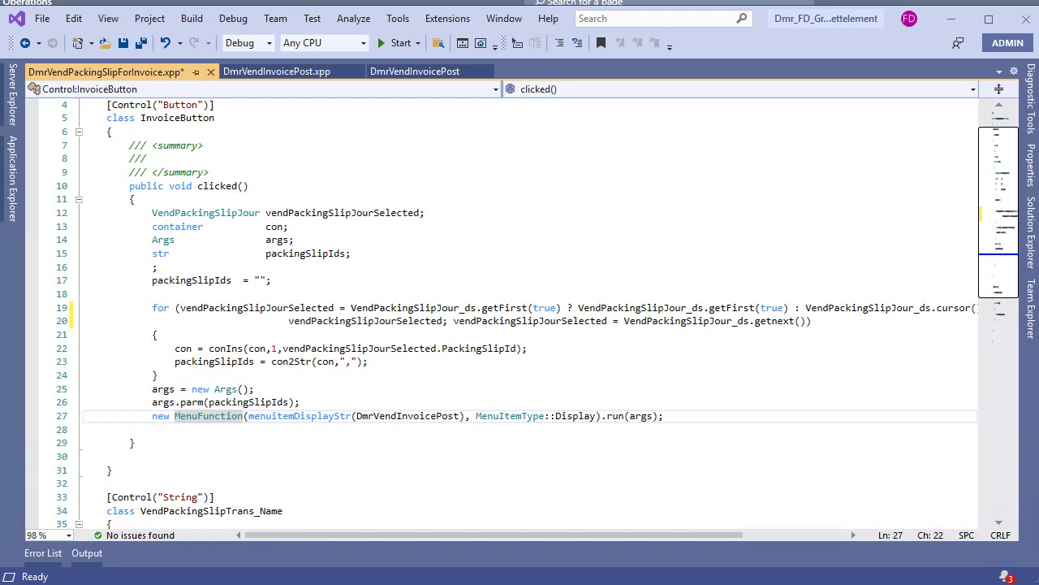
pyautogui.click(276, 71)
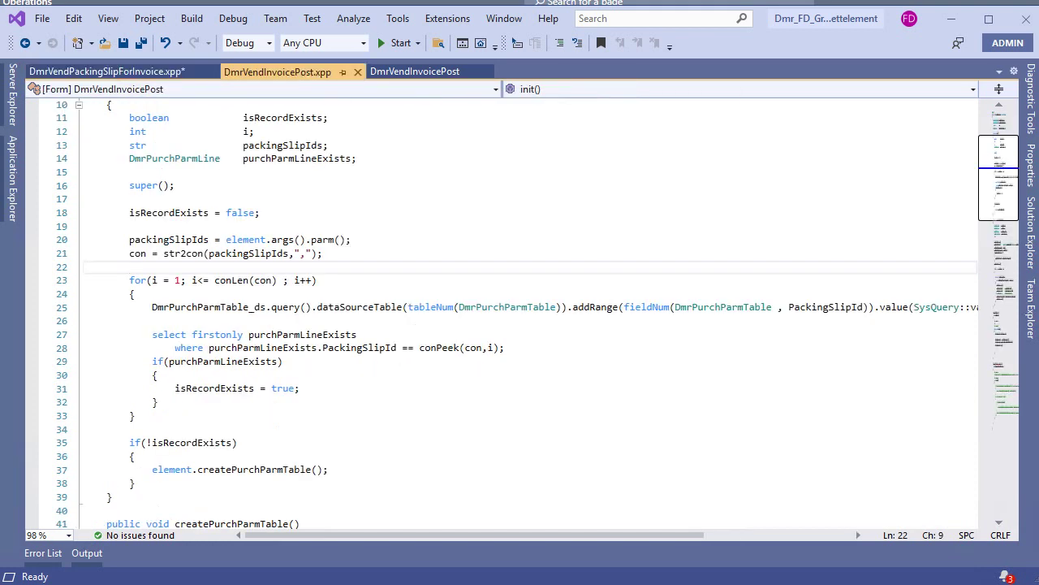
pyautogui.scroll(1, 520, 316)
pyautogui.scroll(1, 520, 316)
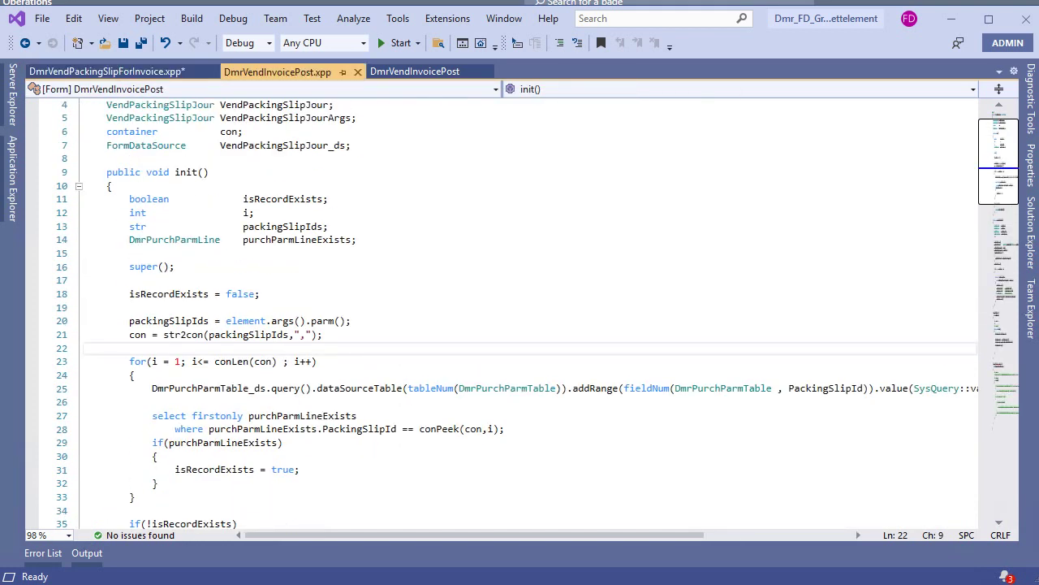
pyautogui.scroll(-2, 520, 317)
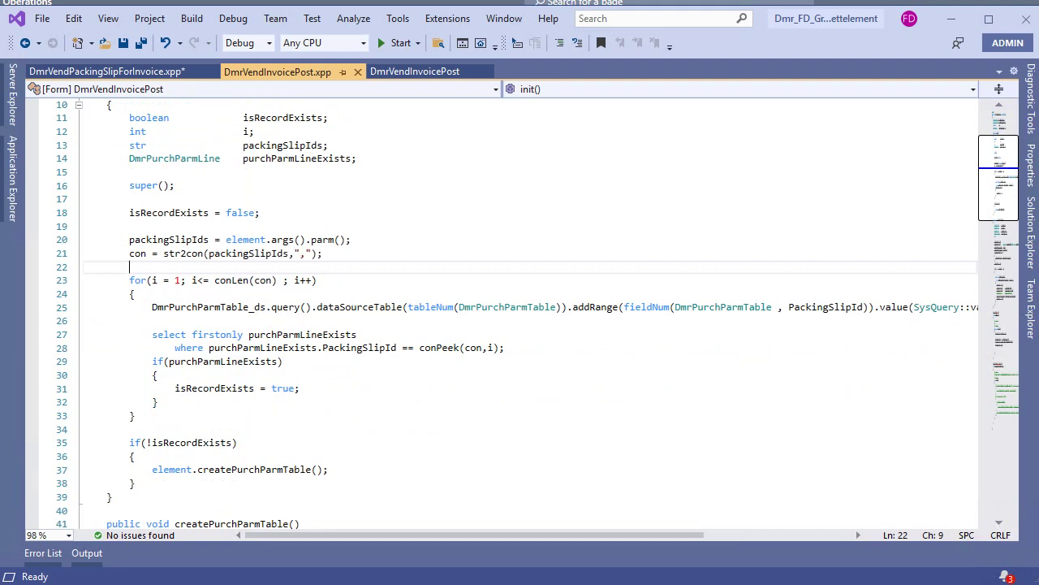
pyautogui.doubleClick(169, 239)
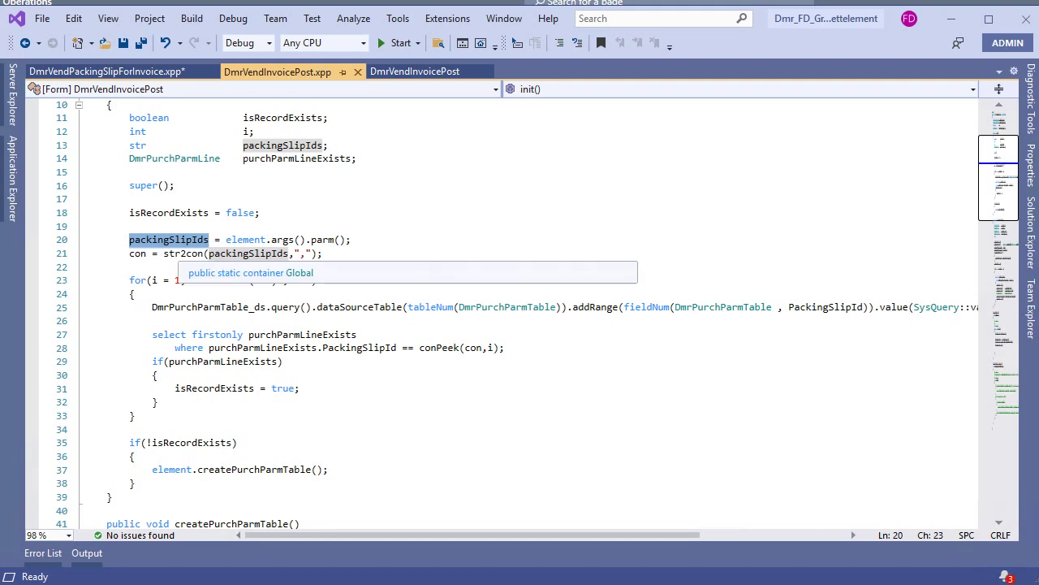
pyautogui.click(189, 254)
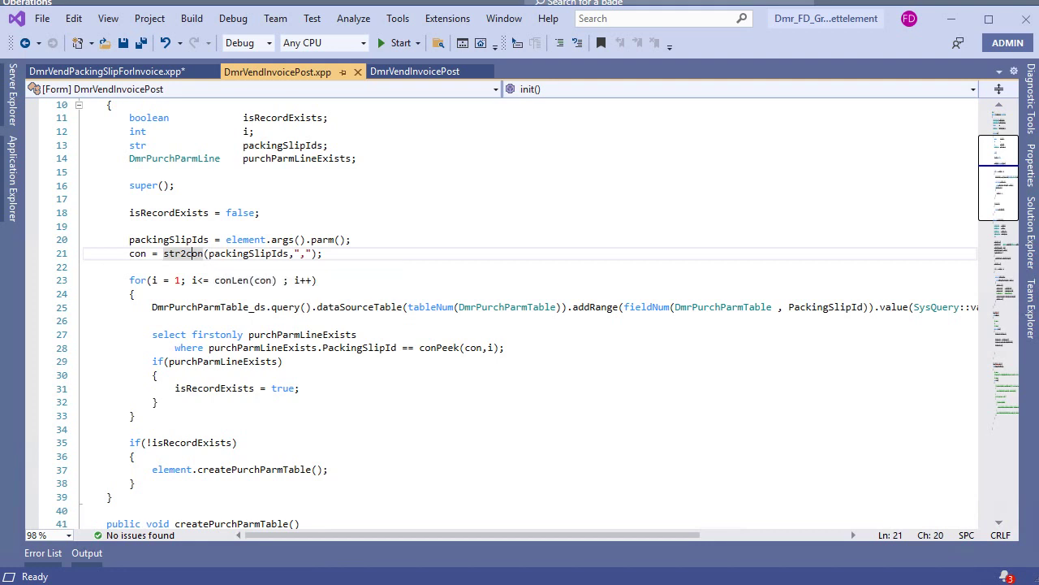
pyautogui.hscroll(3, 193, 253)
pyautogui.hscroll(2, 192, 253)
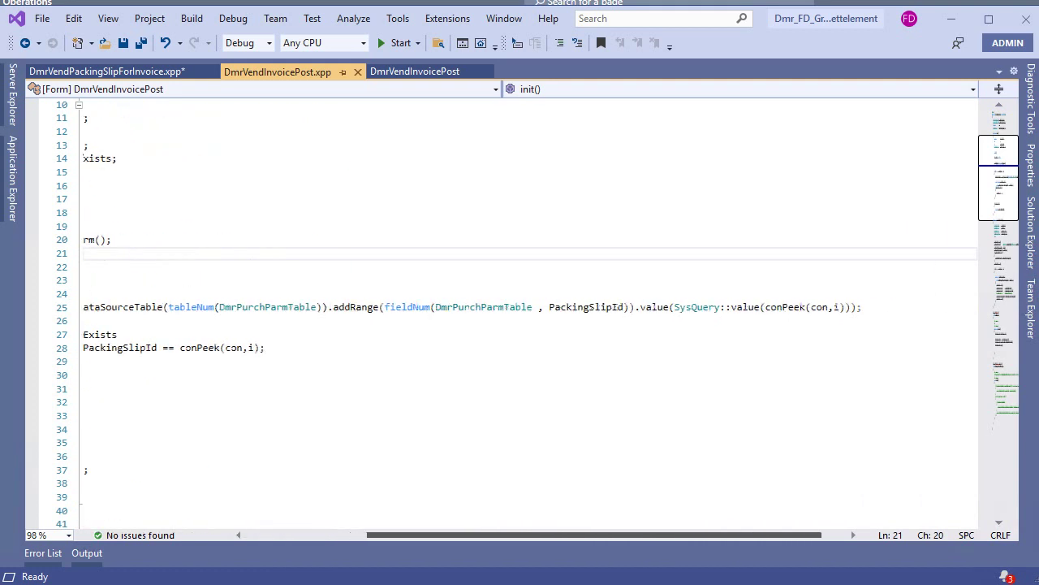
pyautogui.hscroll(-5, 192, 253)
pyautogui.doubleClick(232, 253)
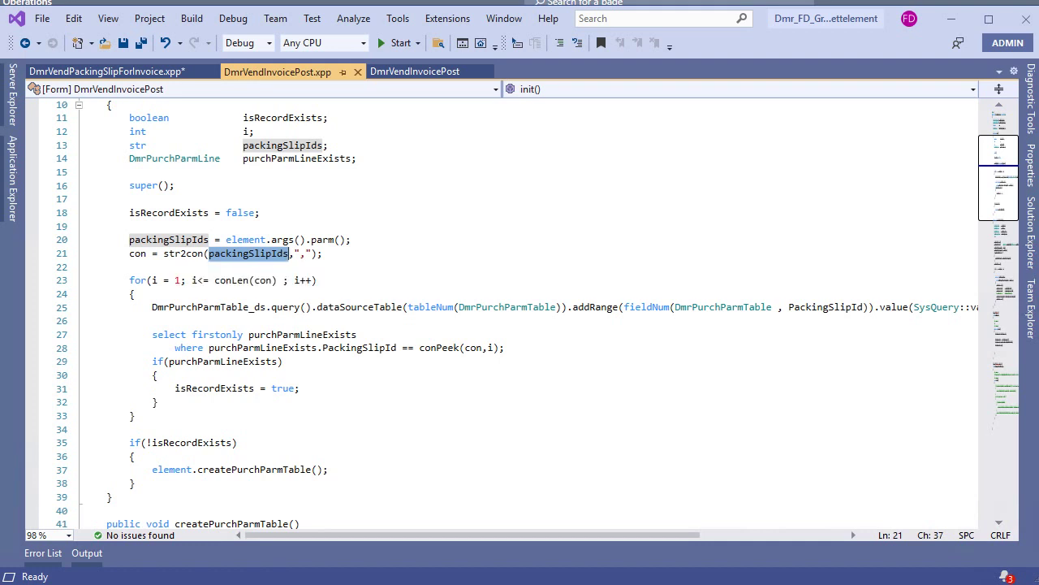
# Review init()'s record-exists check, for-loop header, addRange call and packingSlipIds uses
pyautogui.moveTo(148, 333); pyautogui.dragTo(159, 402)
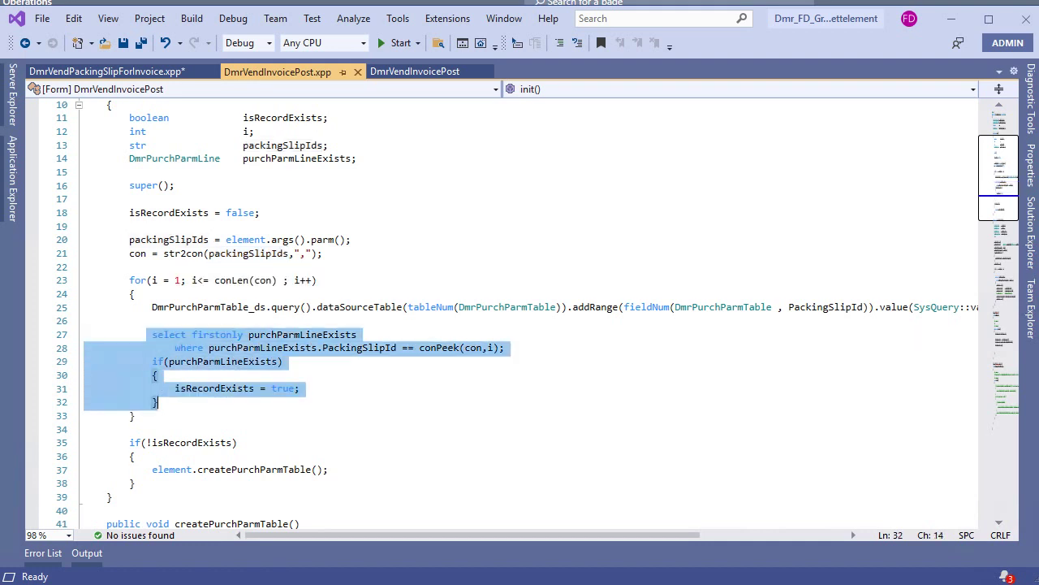
pyautogui.click(192, 280)
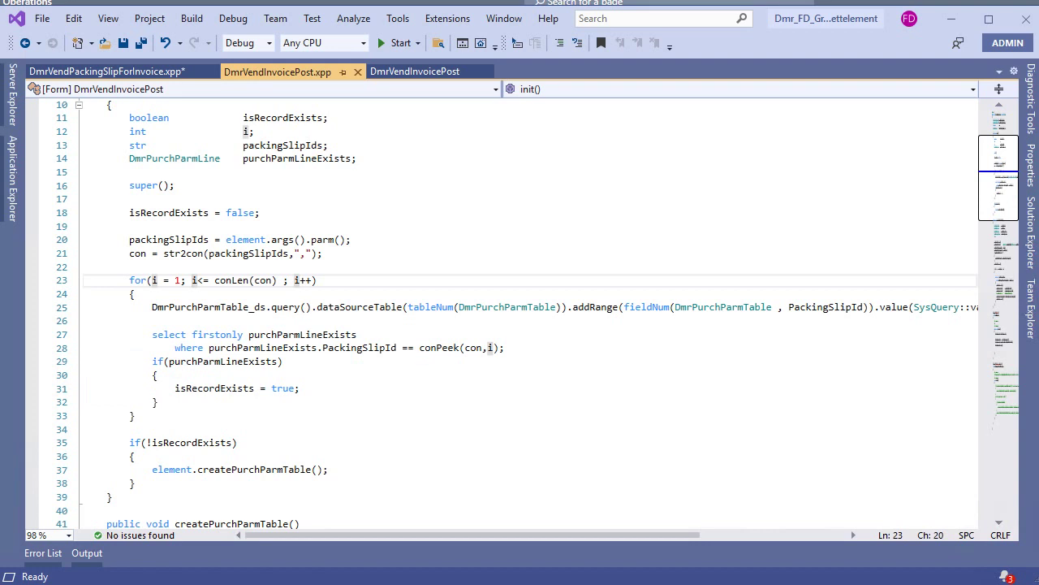
pyautogui.moveTo(129, 280); pyautogui.dragTo(135, 294)
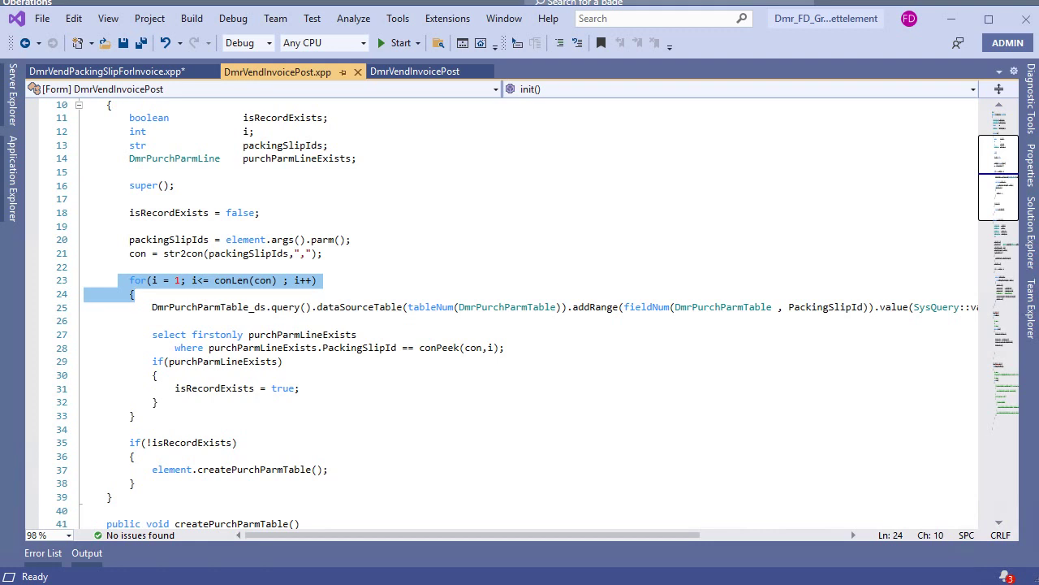
pyautogui.doubleClick(595, 307)
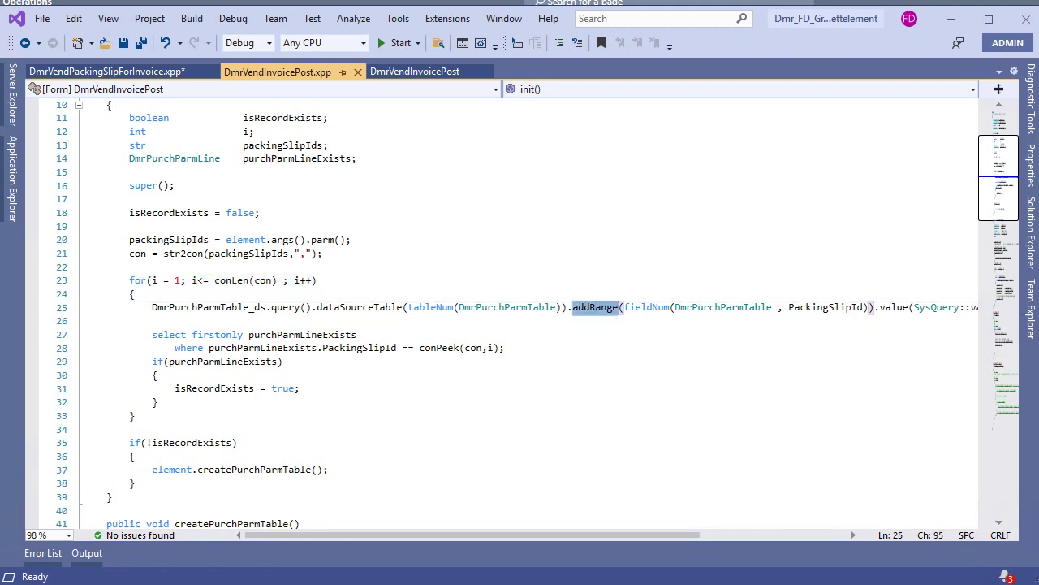
pyautogui.doubleClick(248, 253)
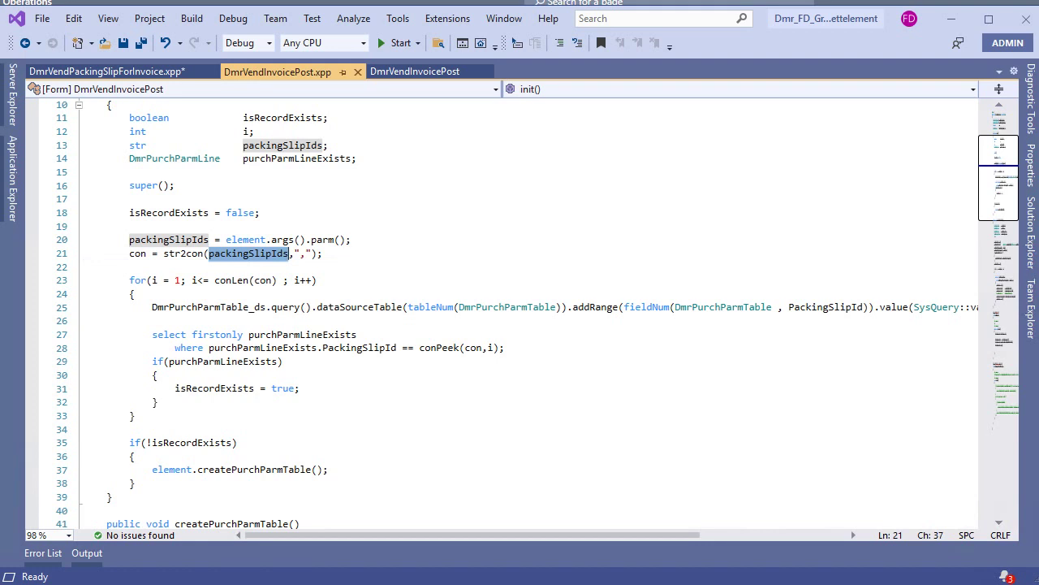
# Select the for-loop header on lines 23–24 using the keyboard
pyautogui.press('Down')
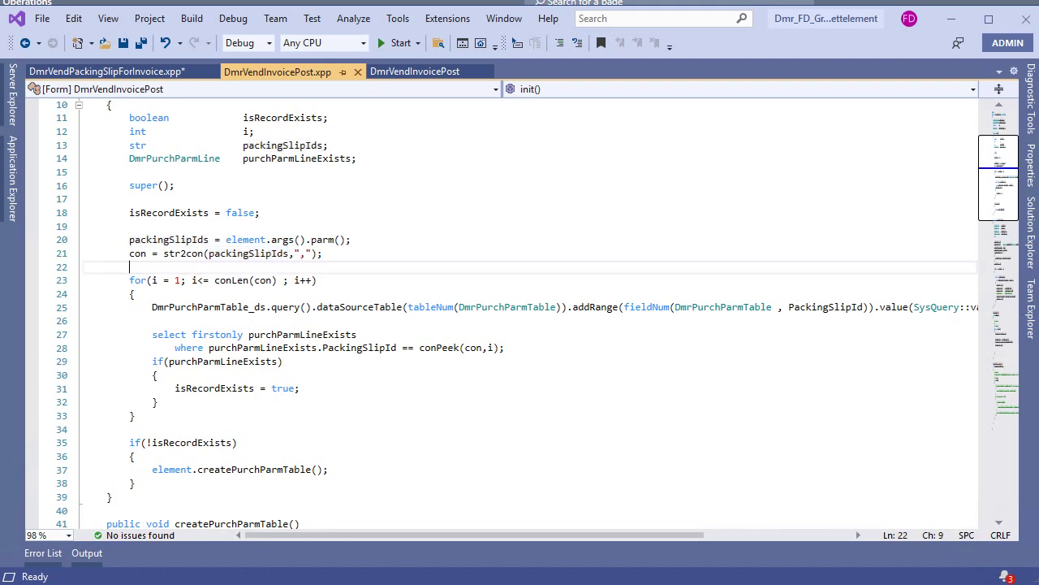
pyautogui.press('Up')
pyautogui.press('Right')
pyautogui.press('Down')
pyautogui.press('Down')
pyautogui.press('Home')
pyautogui.hotkey('shift', 'Down')
pyautogui.hotkey('shift', 'End')
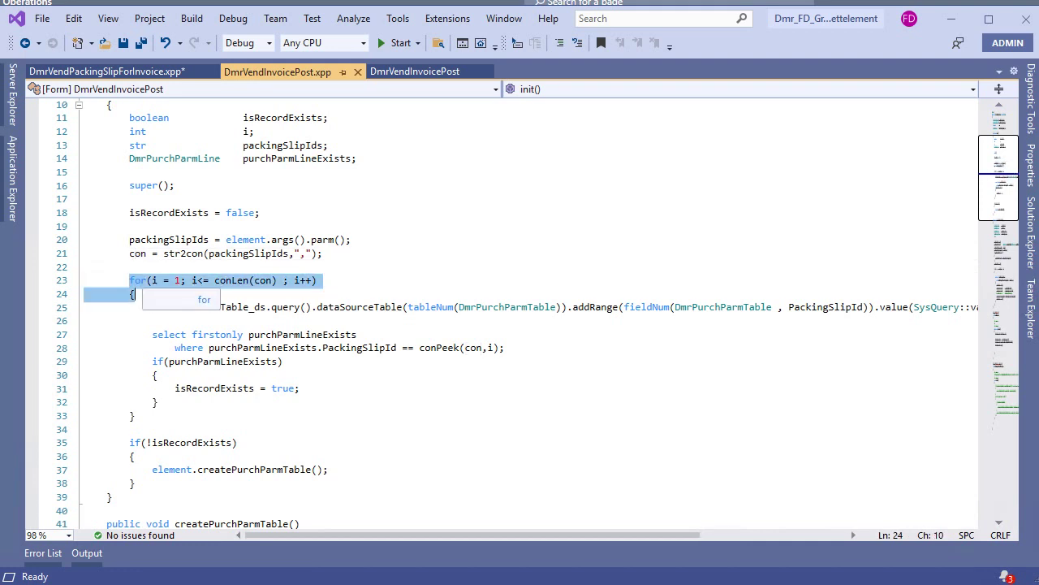
# Point out conLen, DmrPurchParmTable_ds and packingSlipIds, then return to InvoiceButton's clicked() code
pyautogui.click(232, 280)
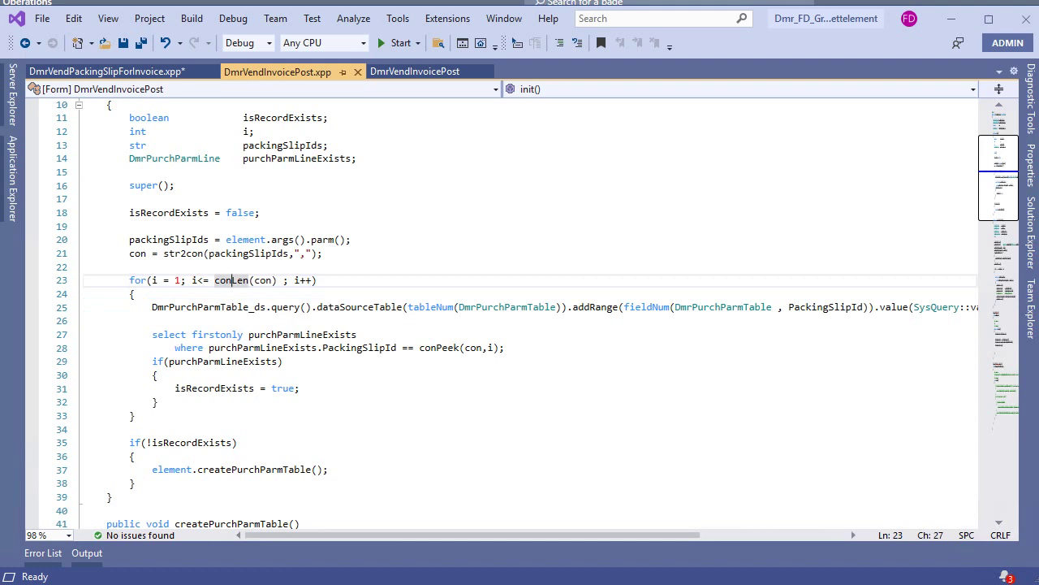
pyautogui.moveTo(471, 534); pyautogui.dragTo(611, 534)
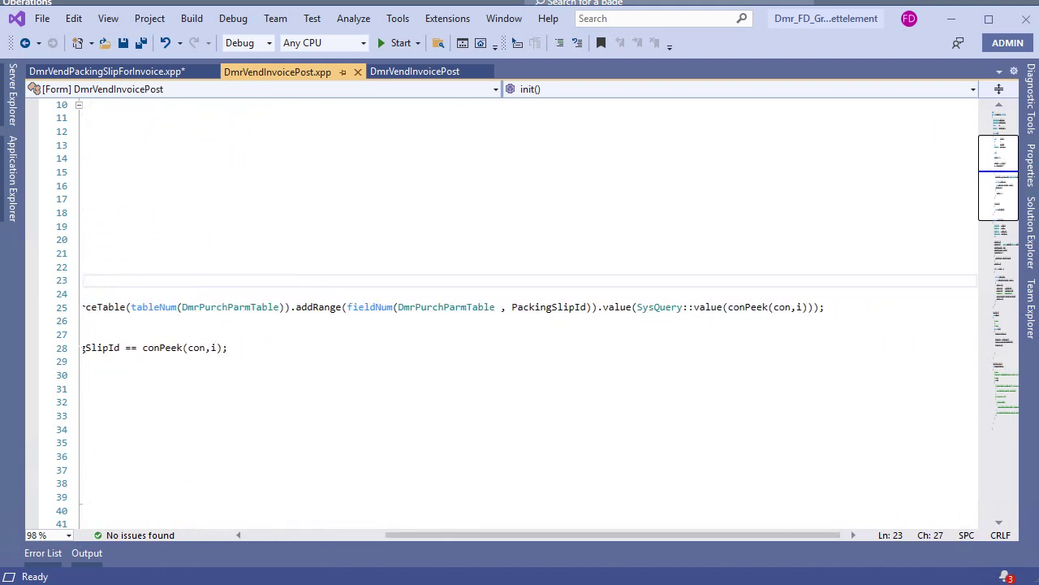
pyautogui.moveTo(610, 535); pyautogui.dragTo(471, 535)
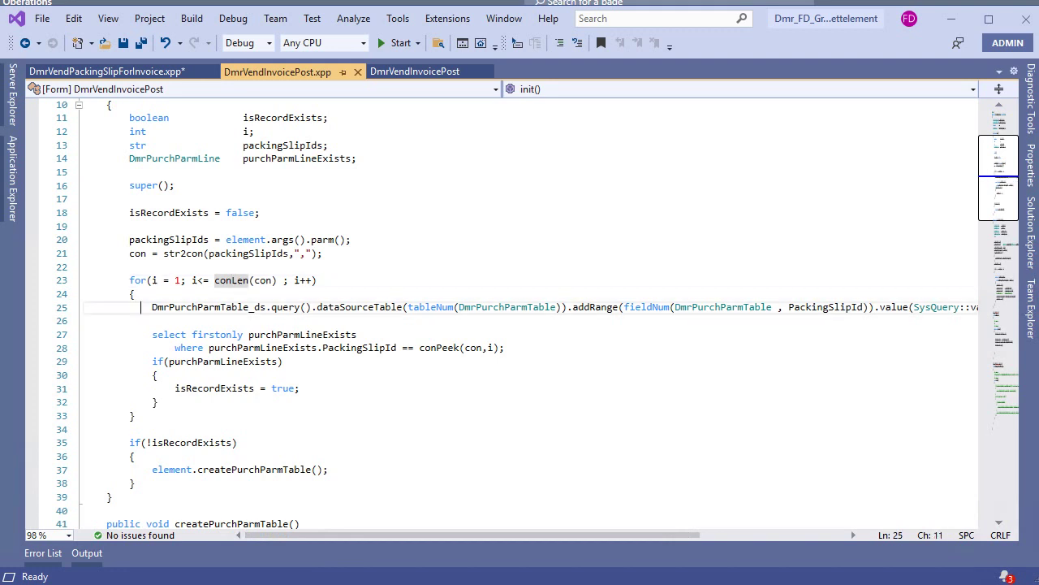
pyautogui.click(169, 307)
pyautogui.click(286, 253)
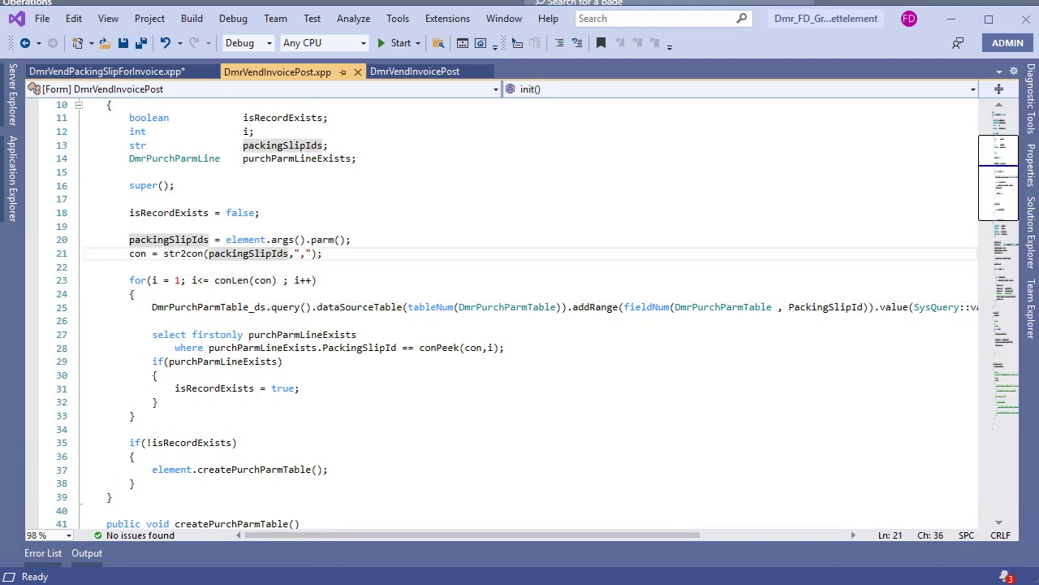
pyautogui.click(105, 71)
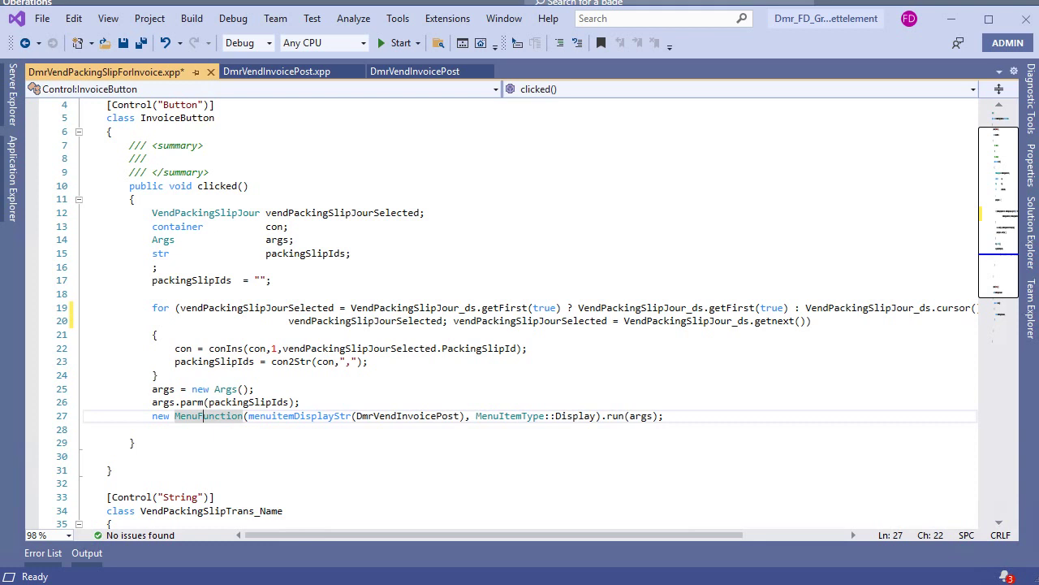
pyautogui.moveTo(146, 308); pyautogui.dragTo(158, 334)
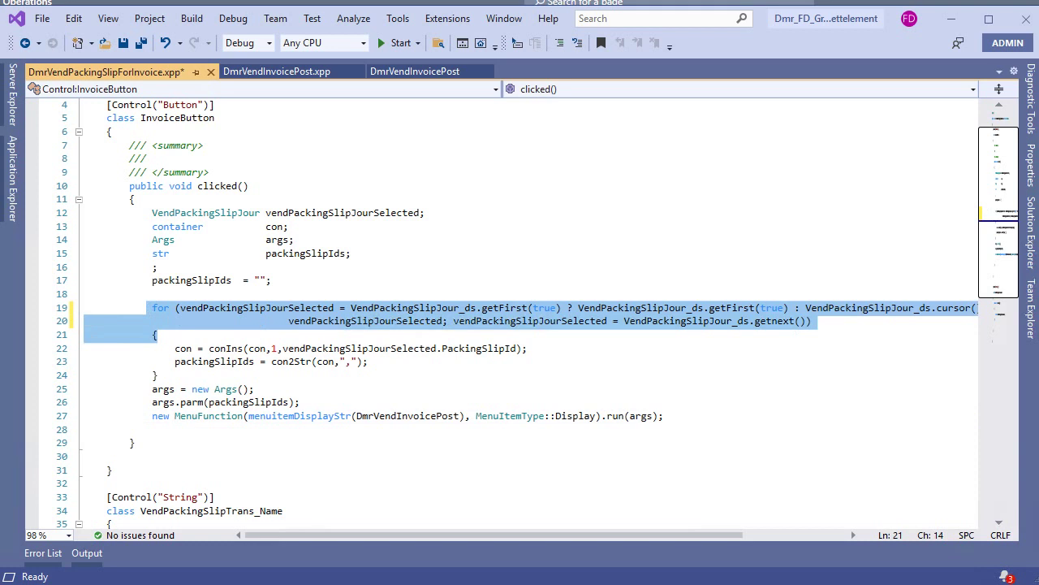
pyautogui.moveTo(495, 534); pyautogui.dragTo(528, 534)
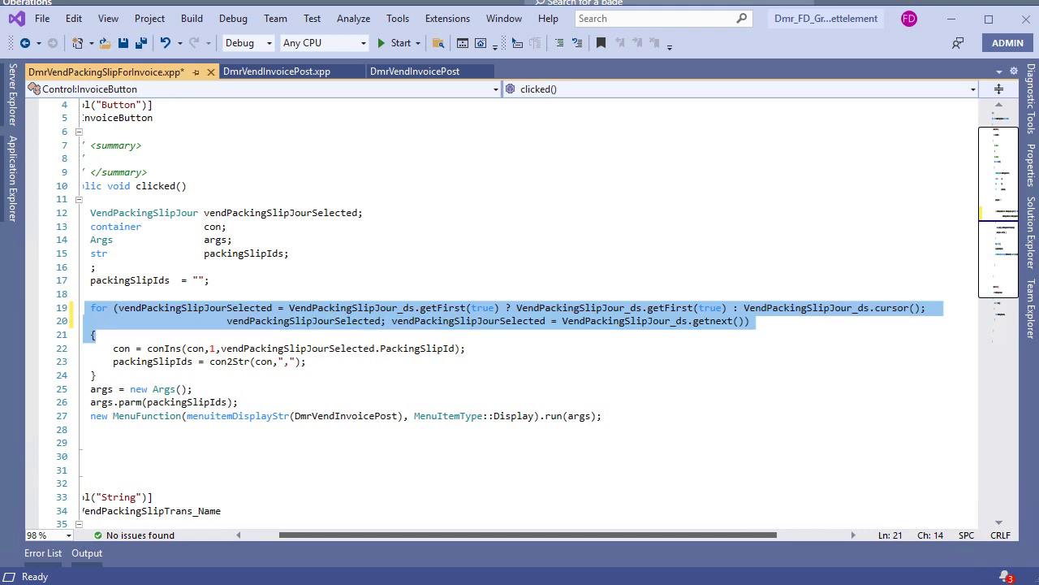
pyautogui.moveTo(113, 347); pyautogui.dragTo(306, 361)
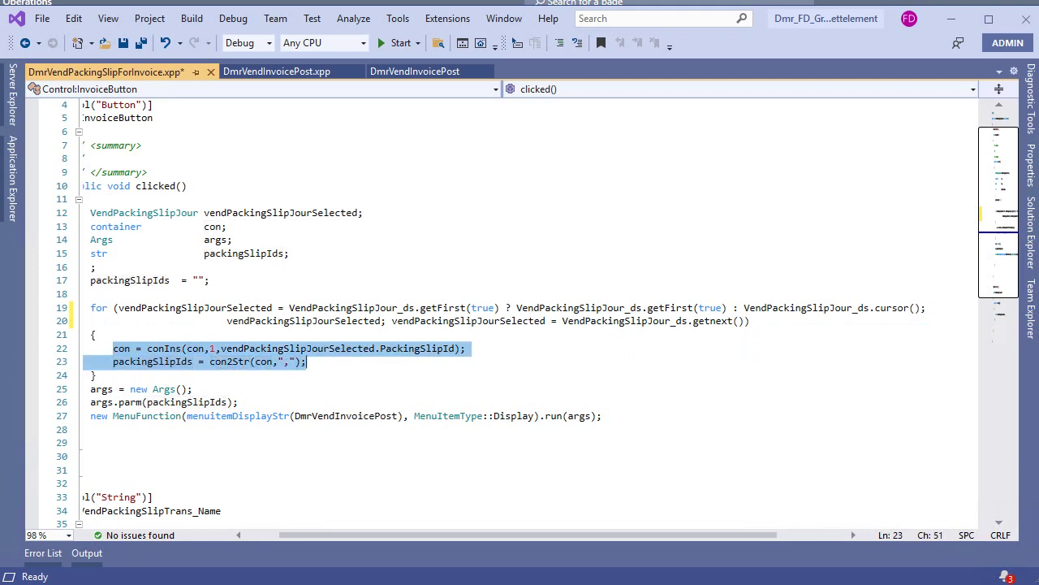
pyautogui.hscroll(-2, 529, 319)
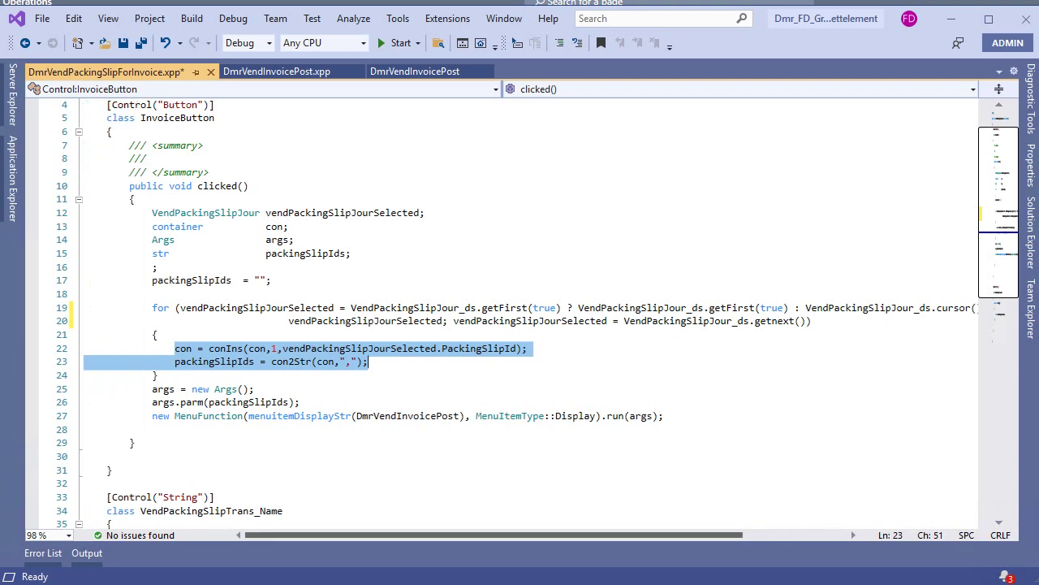
pyautogui.moveTo(147, 389)
pyautogui.mouseDown()
pyautogui.moveTo(180, 402)
pyautogui.moveTo(151, 430)
pyautogui.mouseUp()
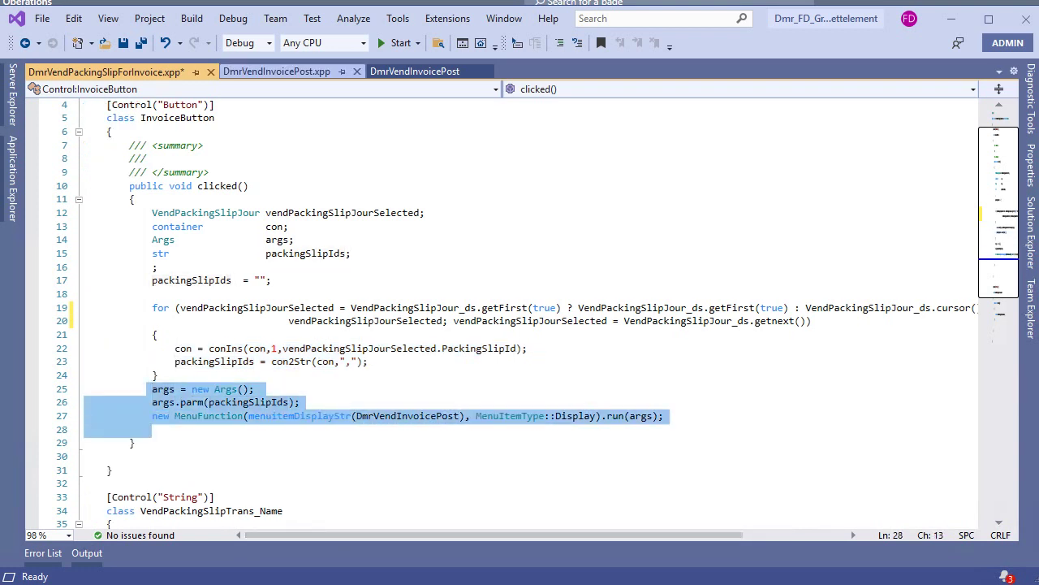
pyautogui.click(276, 72)
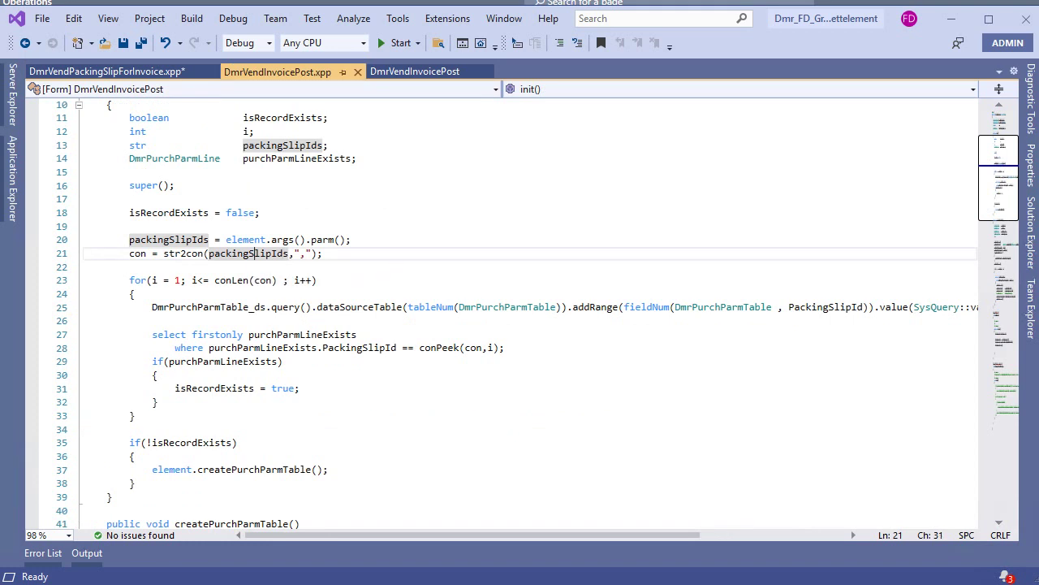
# Point at the args call on line 20 and mark the for loop with addRange
pyautogui.click(289, 240)
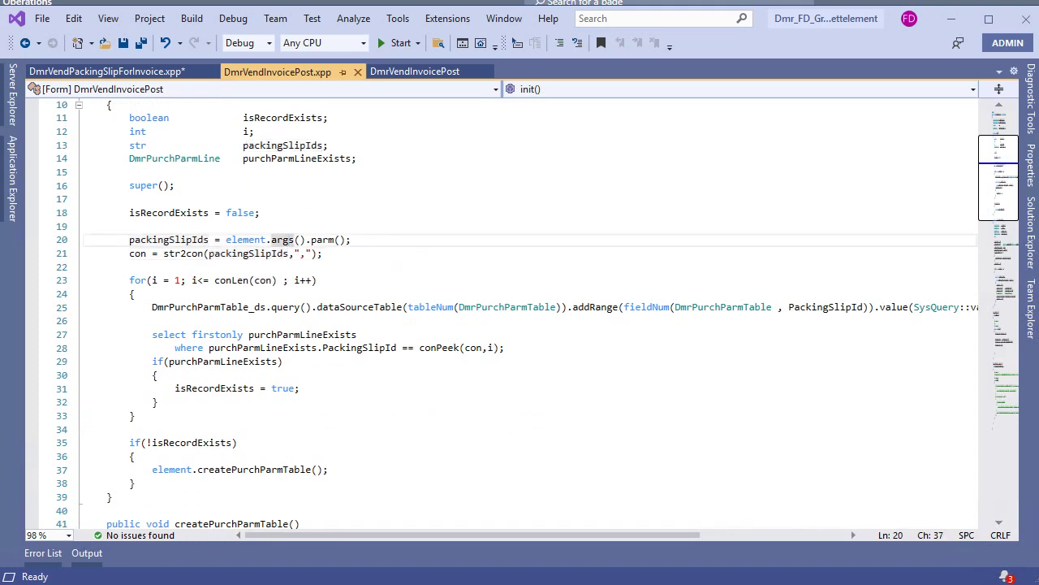
pyautogui.moveTo(130, 281)
pyautogui.mouseDown()
pyautogui.moveTo(151, 307)
pyautogui.moveTo(129, 320)
pyautogui.mouseUp()
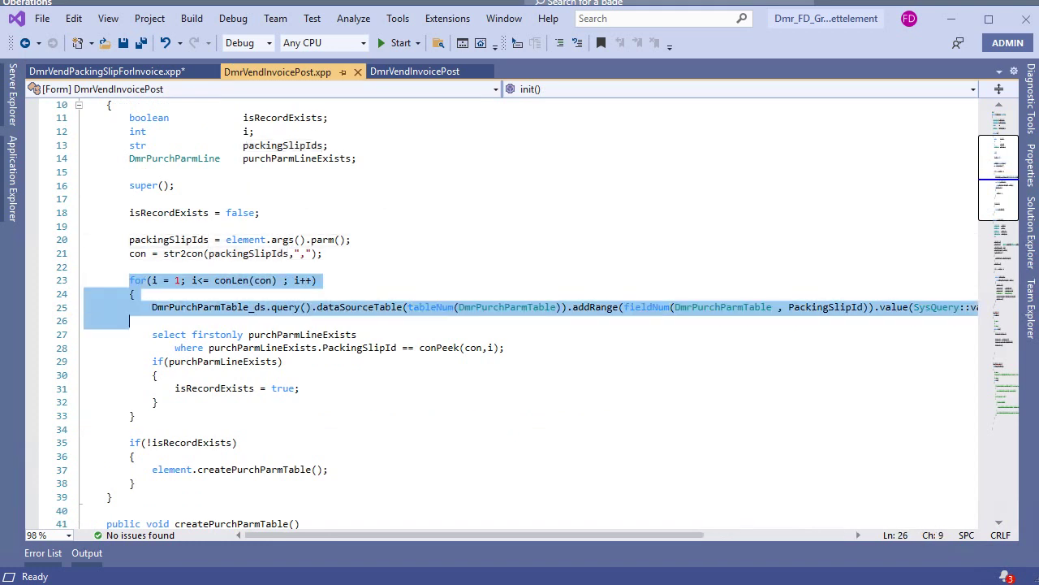